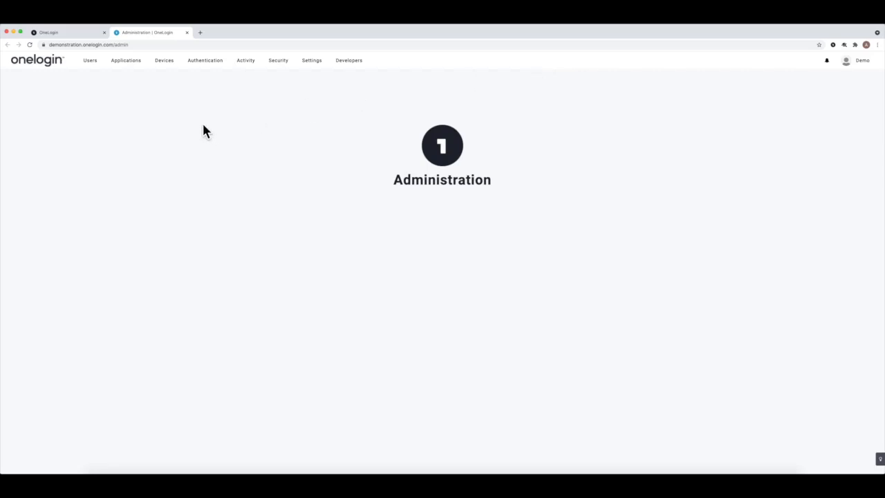
Open the Engineering Group Mapping from the list of user mappings
mouse_move(91, 66)
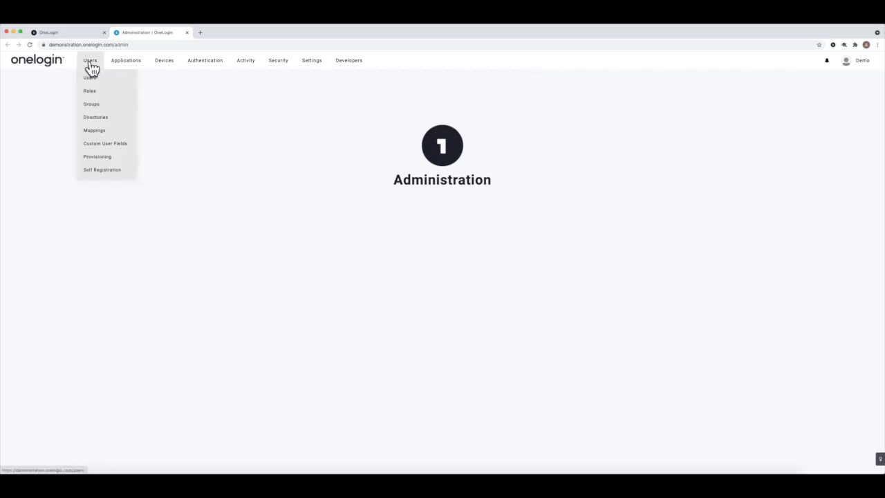
click(103, 137)
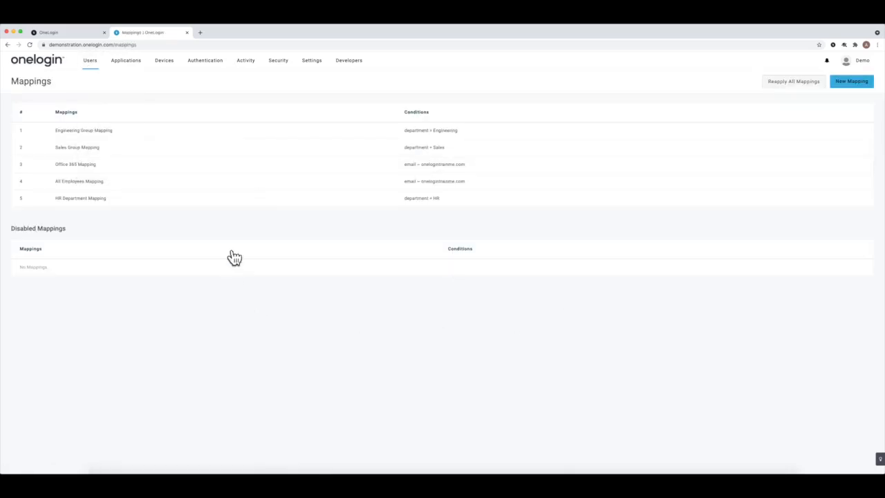
click(167, 132)
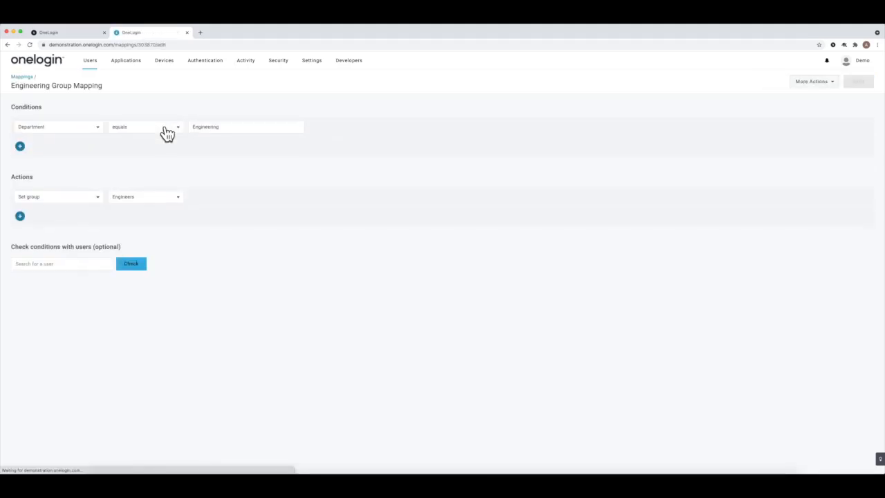
Review the user attributes and comparison operators available for the mapping's department condition, leaving the condition as it is
click(50, 134)
scroll(98, 168, up, 1)
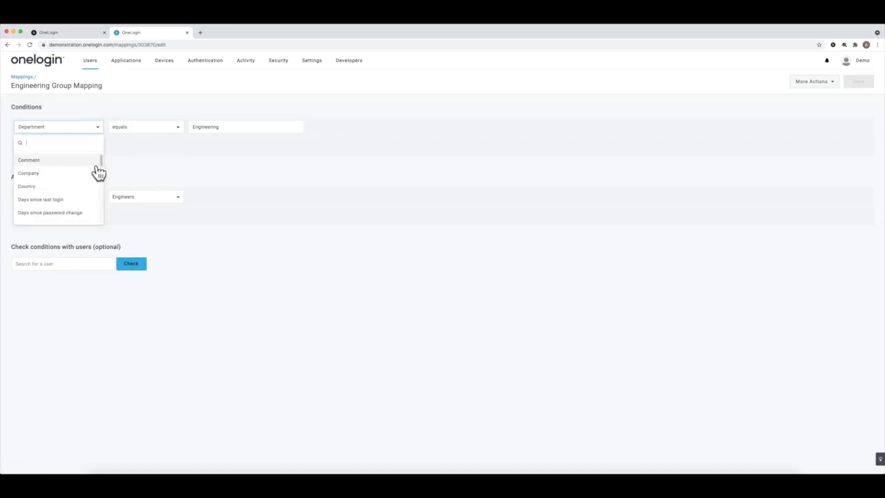
mouse_move(102, 165)
mouse_down()
mouse_move(98, 212)
mouse_move(100, 166)
mouse_up()
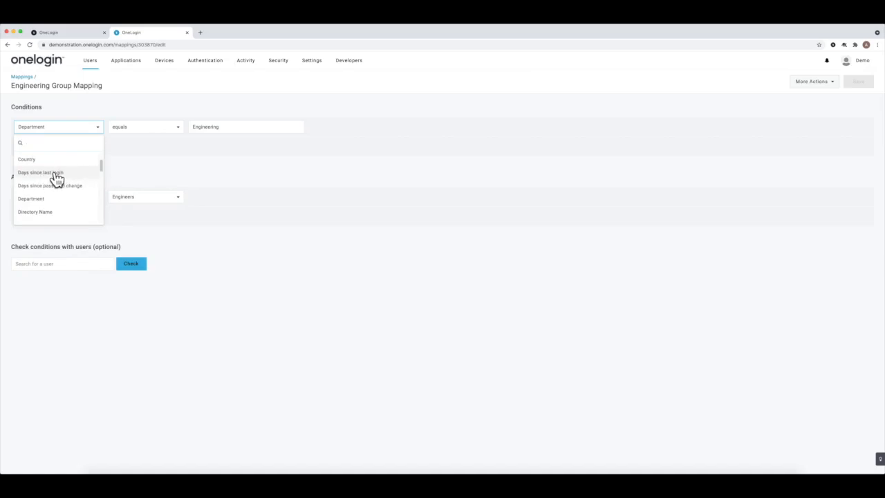
drag(100, 162, 96, 206)
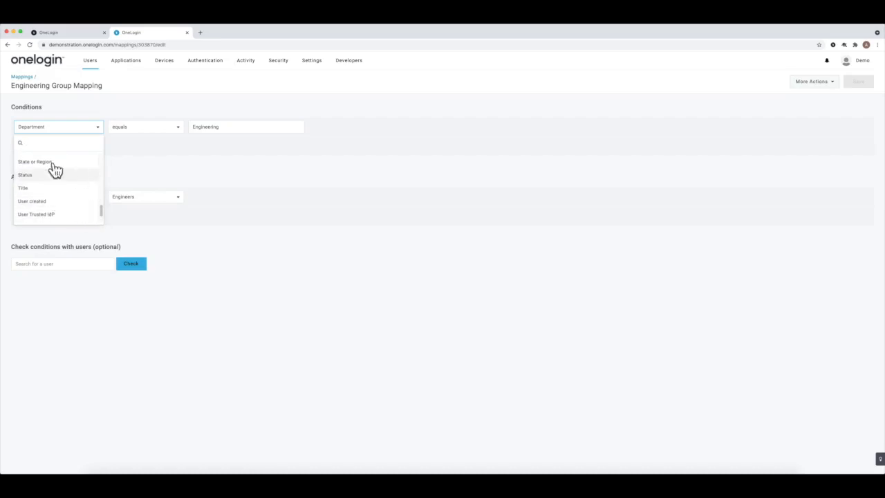
scroll(76, 173, up, 1)
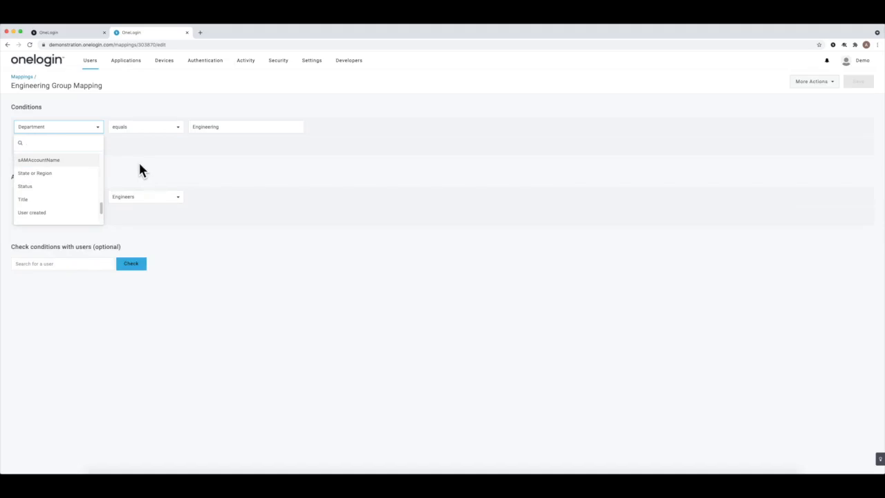
click(139, 170)
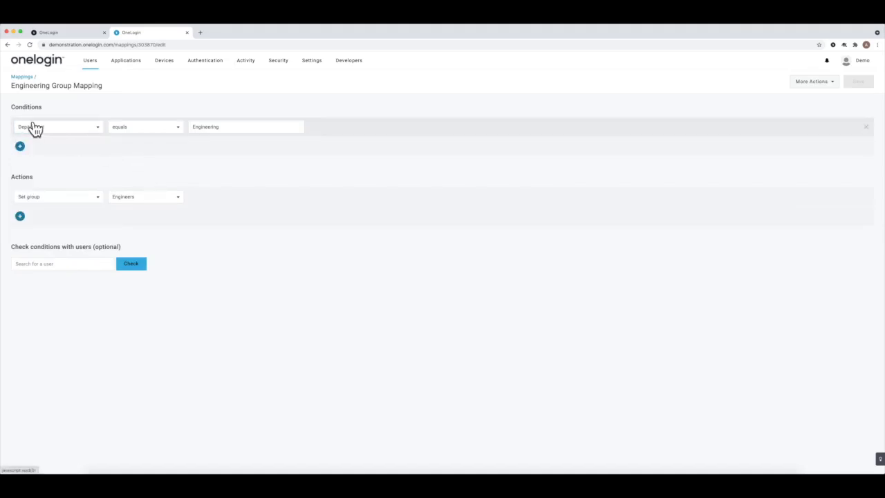
click(139, 130)
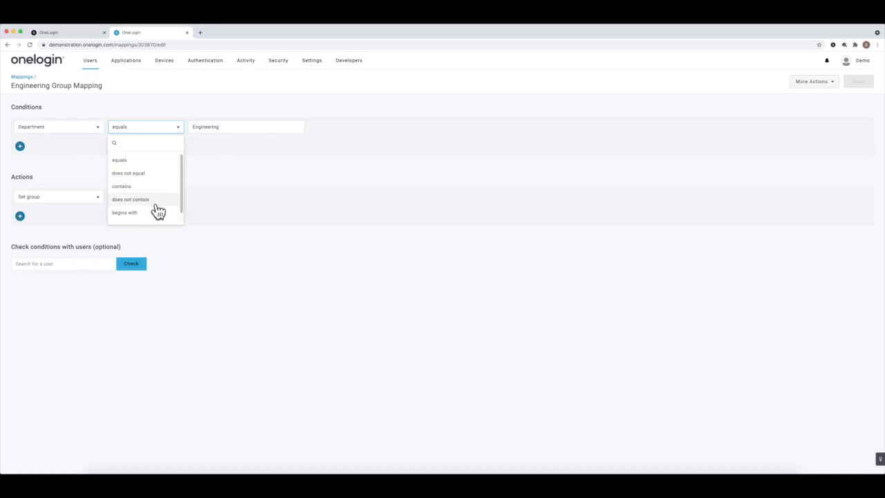
mouse_move(181, 186)
mouse_down()
mouse_move(181, 198)
mouse_move(183, 169)
mouse_up()
click(236, 160)
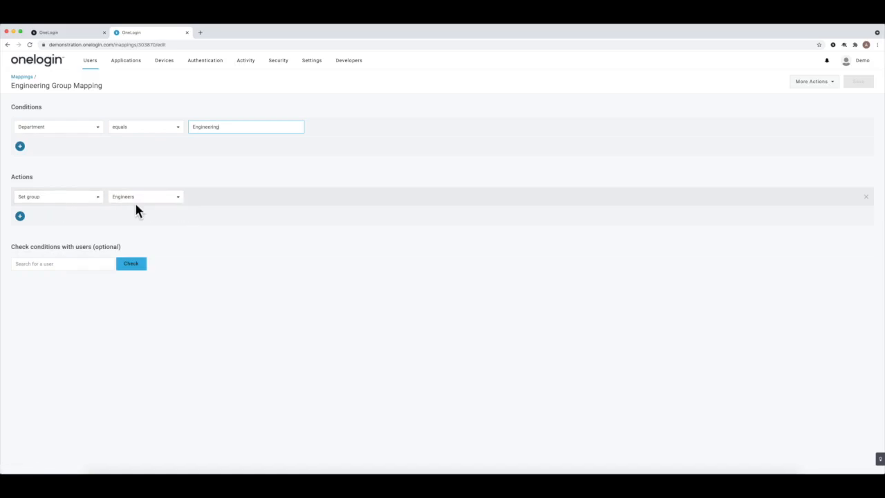
Review the full range of actions the Engineering Group Mapping can apply, without selecting a different one
click(99, 200)
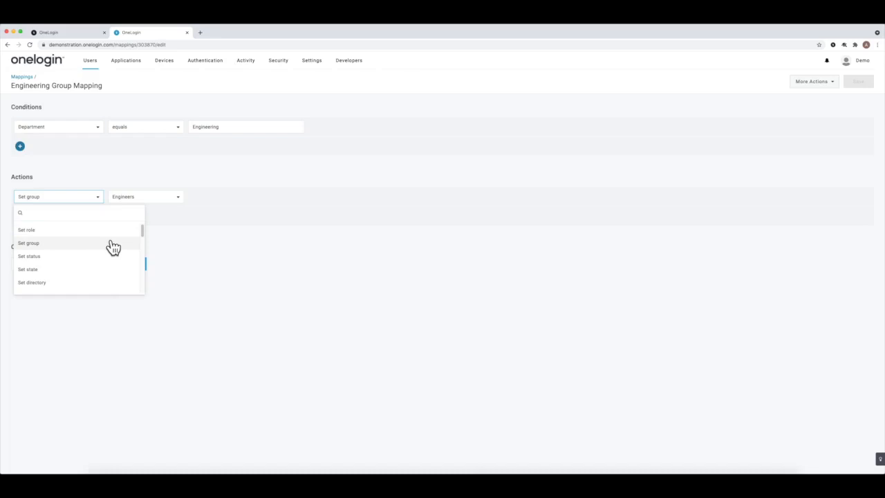
scroll(113, 248, down, 2)
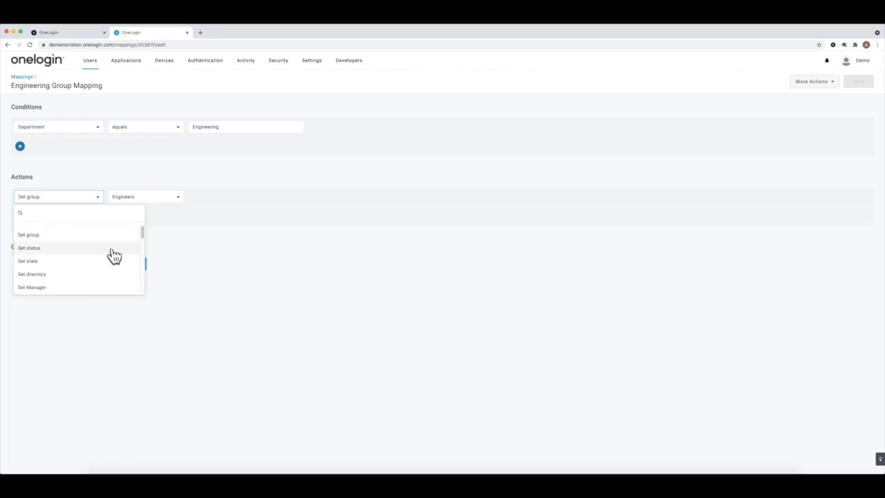
scroll(108, 275, down, 3)
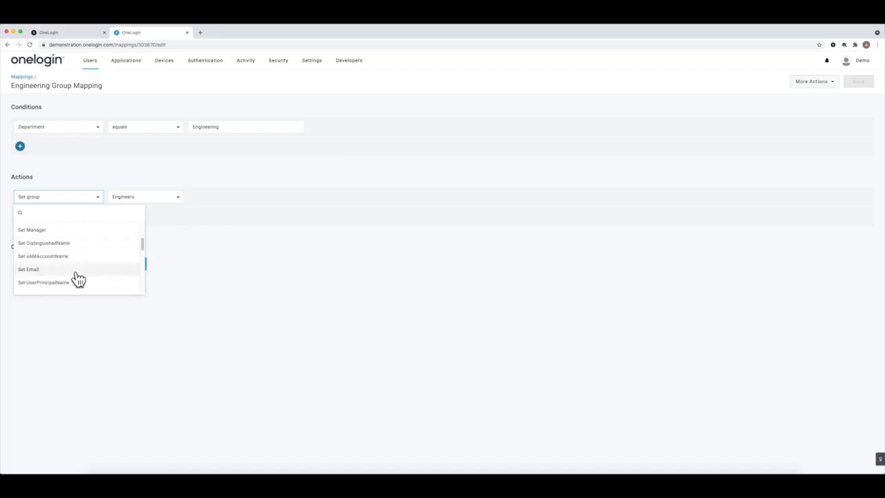
scroll(79, 279, down, 3)
scroll(99, 285, down, 3)
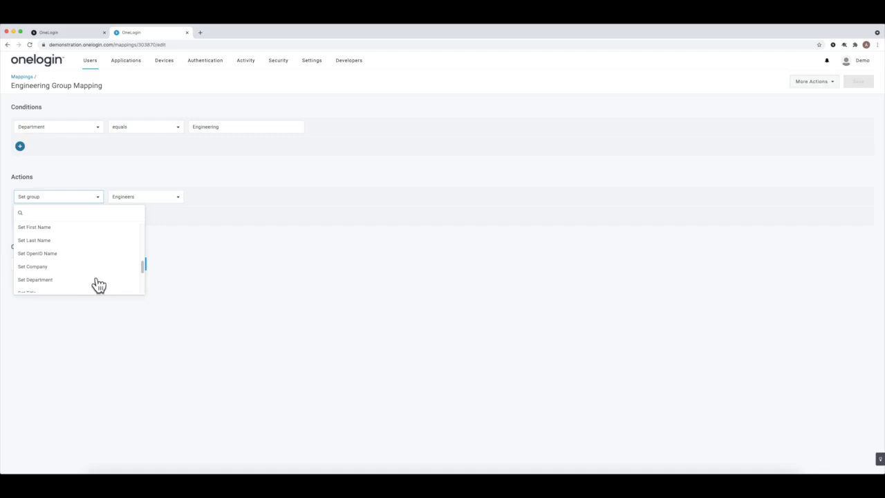
scroll(103, 277, down, 10)
scroll(110, 247, up, 1)
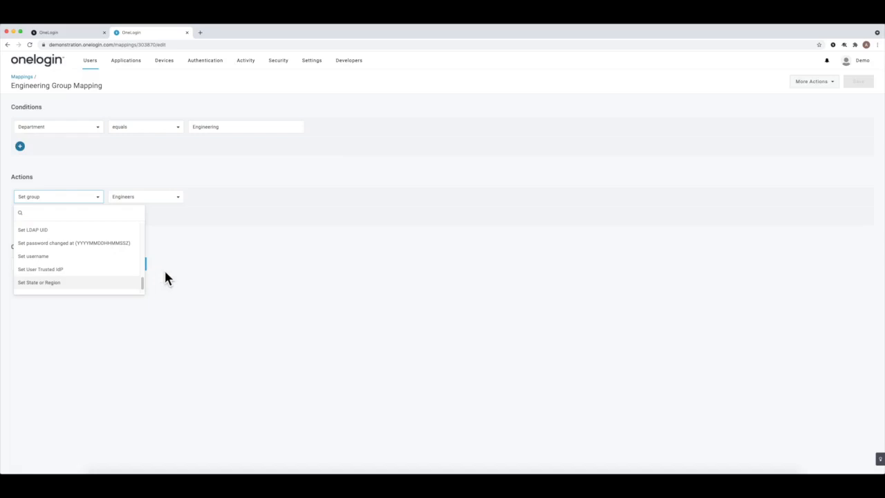
click(225, 270)
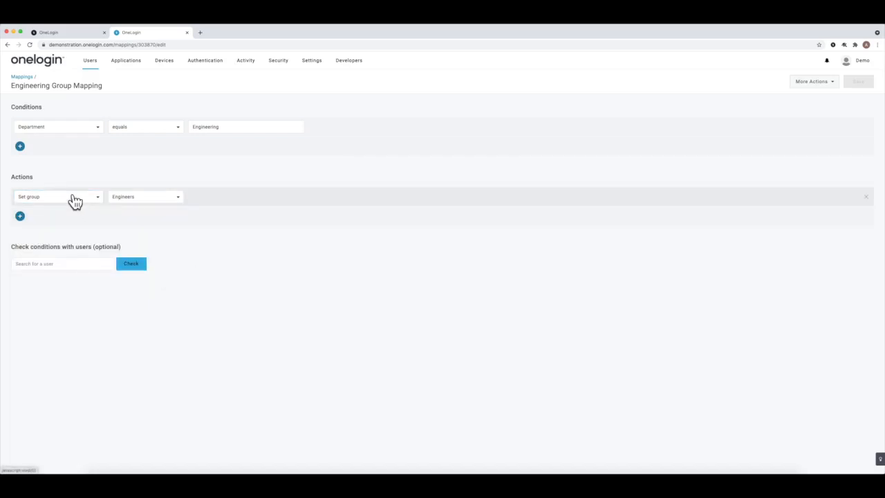
Search for a user by first name and check the mapping's conditions against that user
click(91, 261)
text(brian)
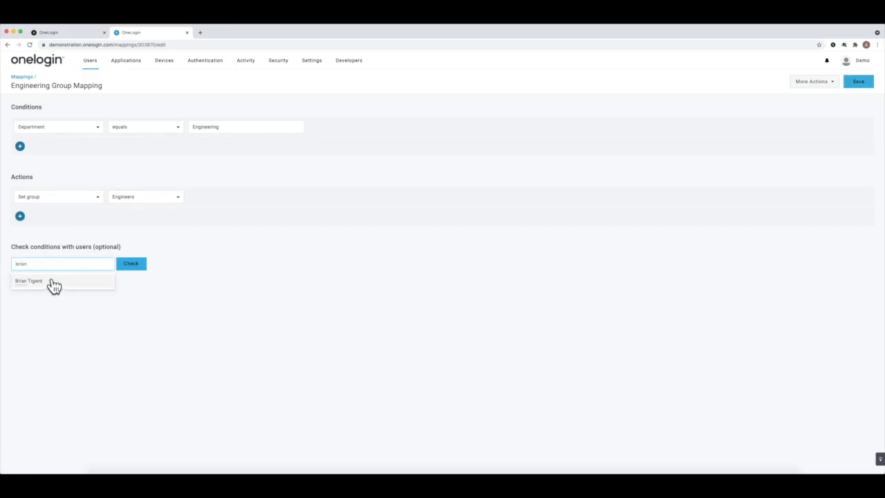
click(50, 282)
click(140, 269)
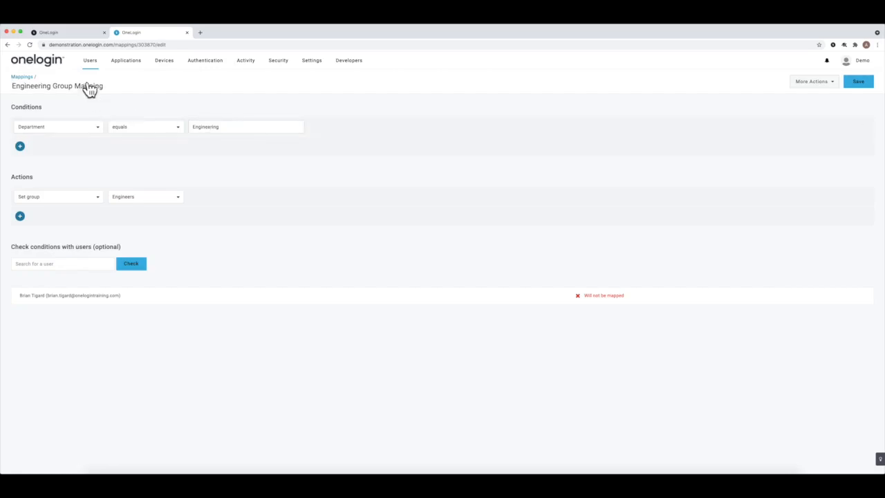
Open the fifth user in the users list, set the department to Engineering, and save the user
mouse_move(88, 63)
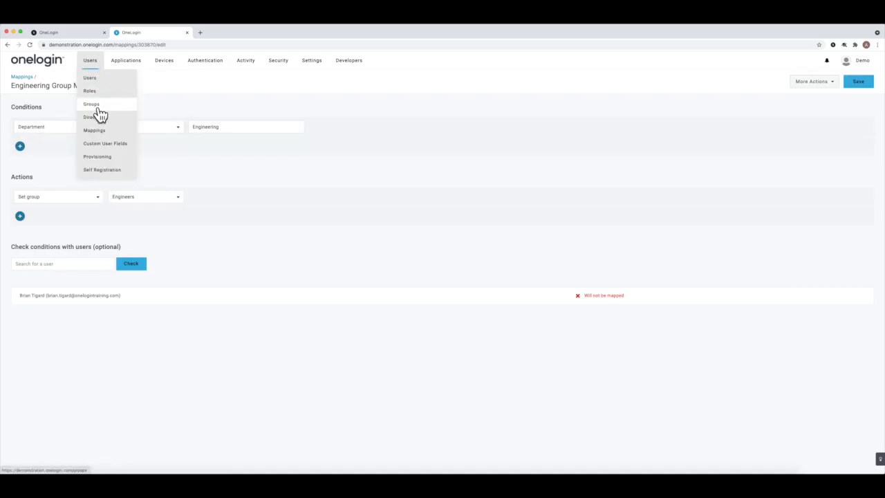
click(100, 81)
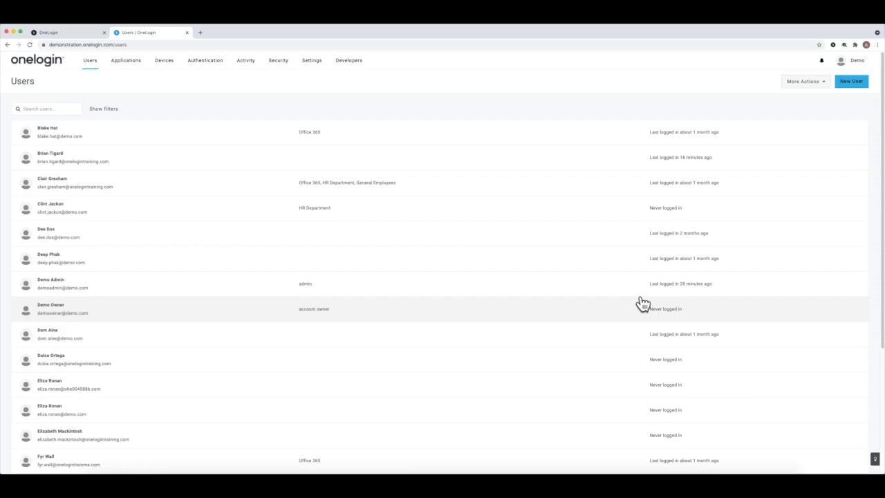
click(470, 240)
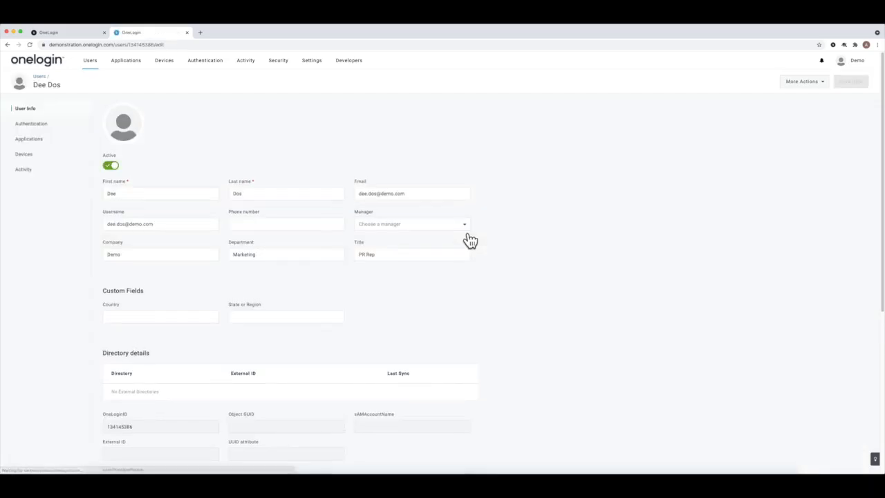
drag(276, 254, 229, 254)
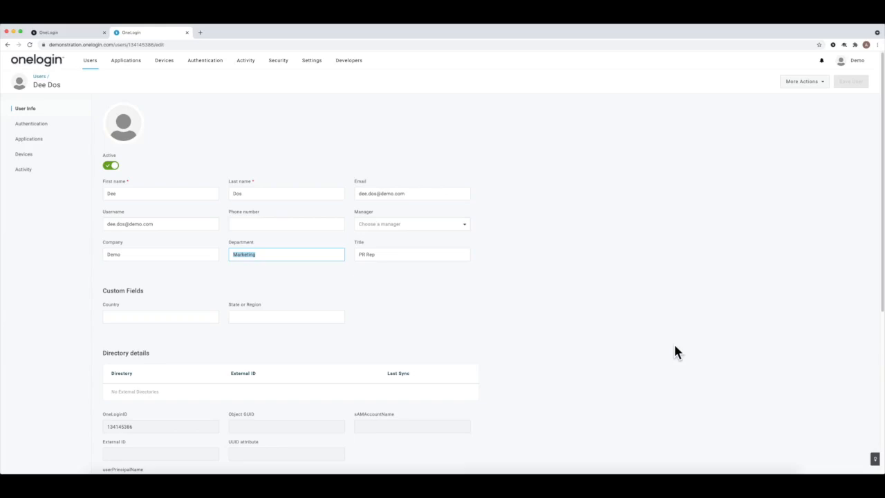
text(En)
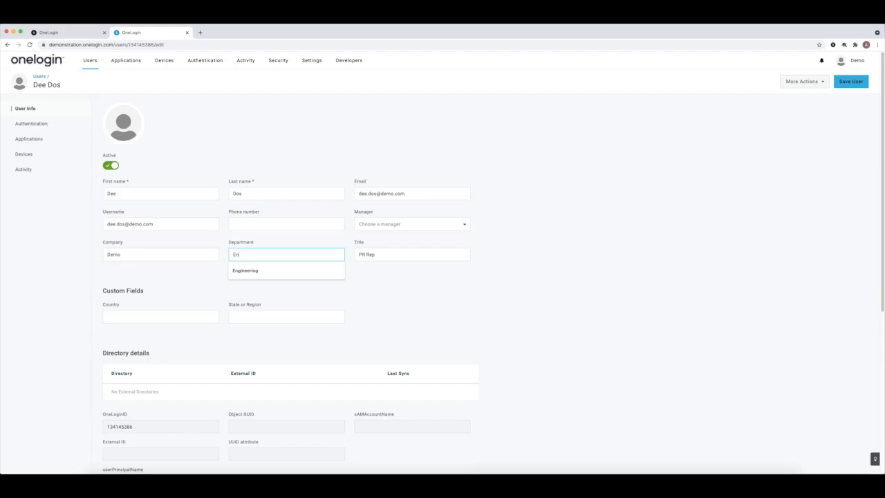
text(gineeri)
key(Return)
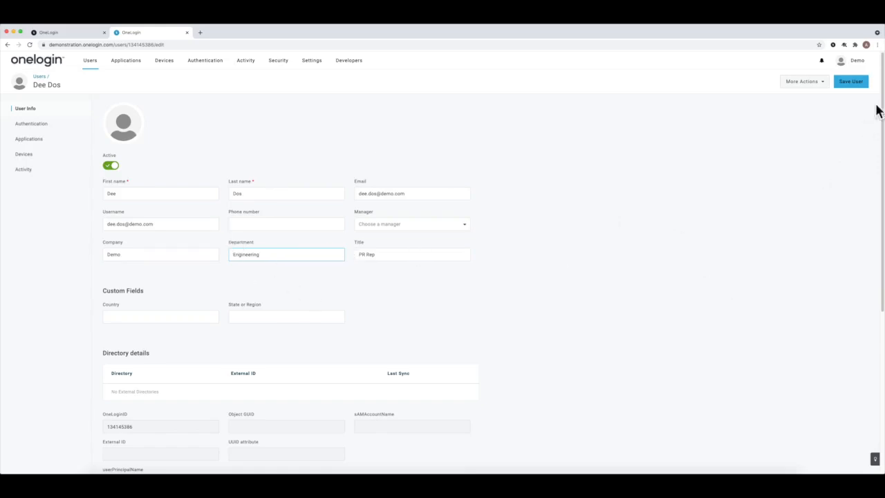
click(864, 82)
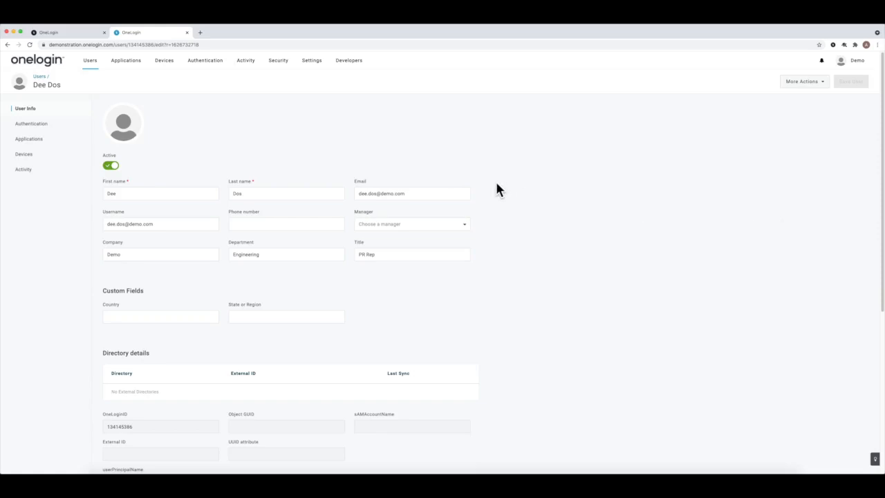
Try to assign the user to the Sales group in the authentication settings, save, and recheck the group
click(29, 124)
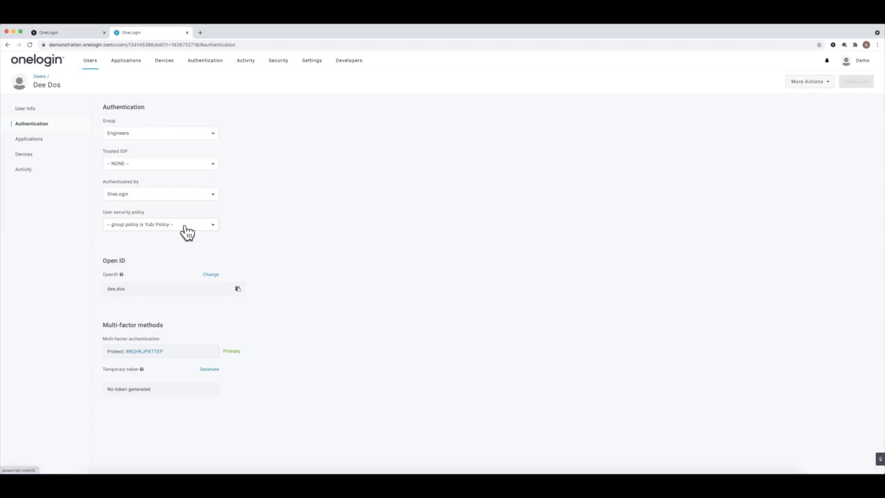
click(168, 137)
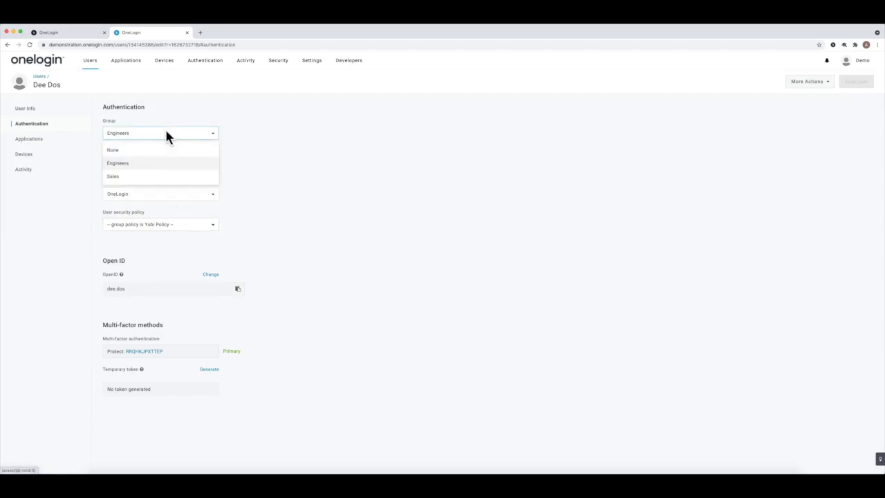
click(159, 176)
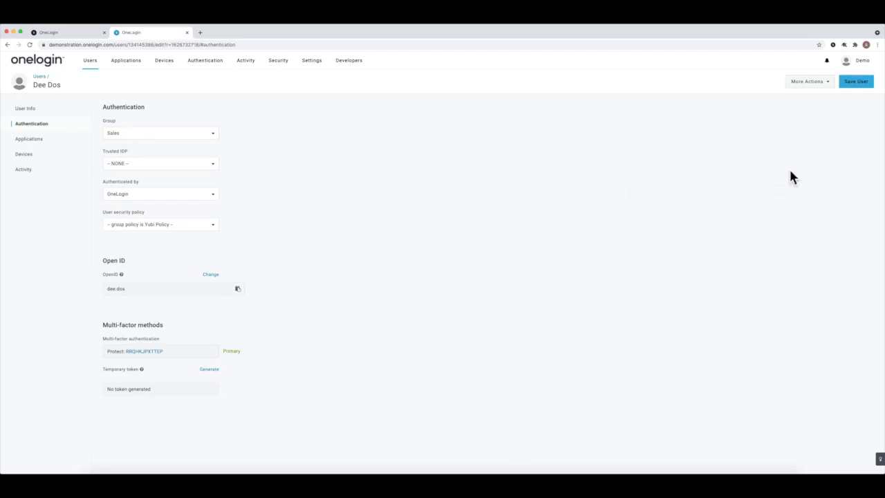
click(860, 88)
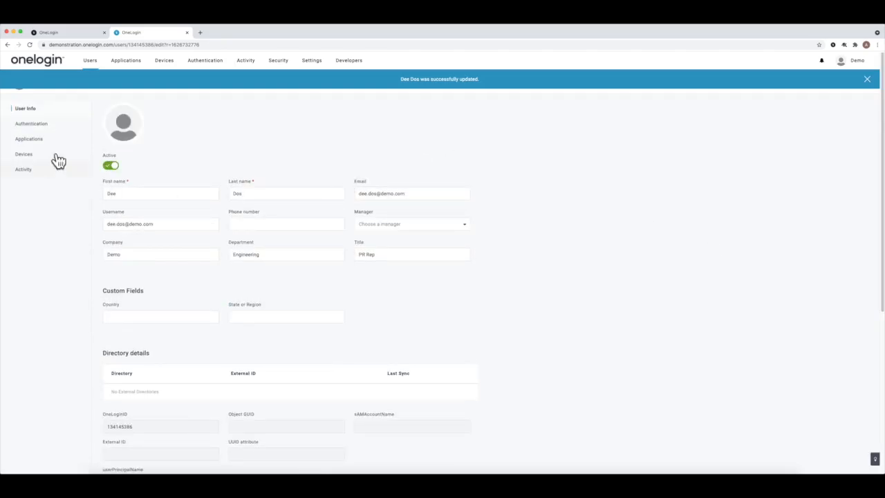
click(40, 128)
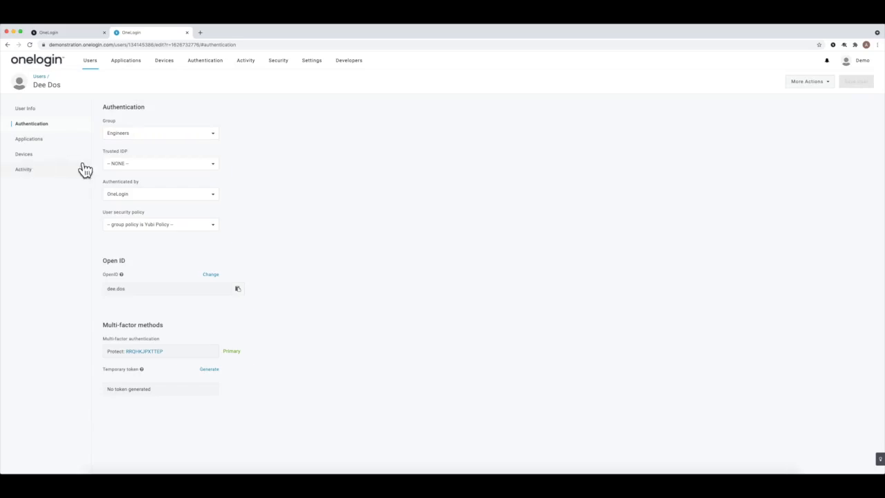
Change the user's department to the misspelled value "Engineeering" and save the user
click(34, 111)
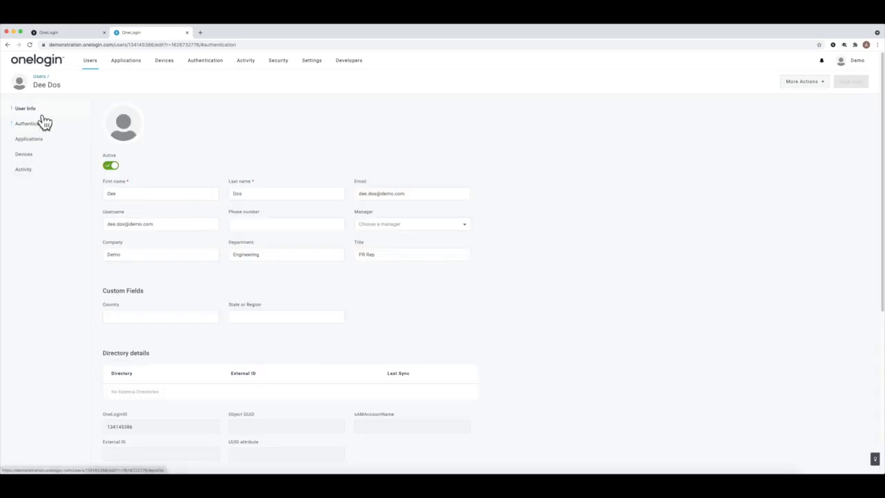
double_click(253, 254)
drag(292, 254, 254, 254)
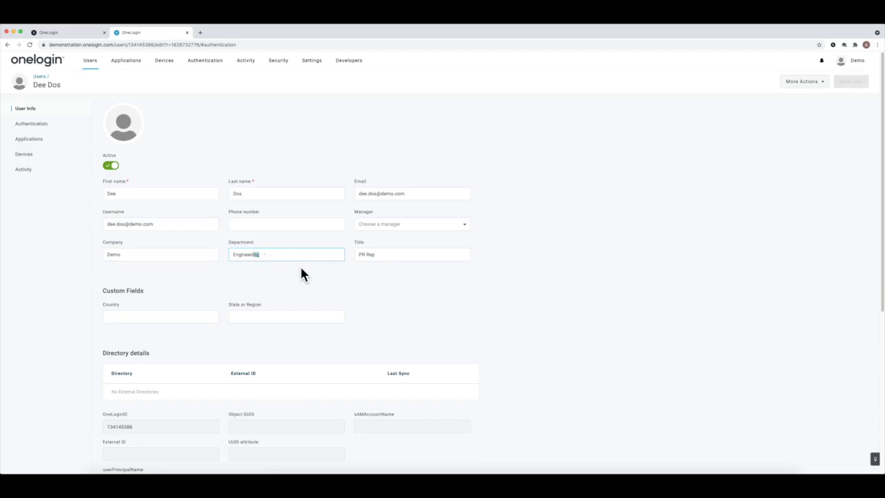
key(BackSpace)
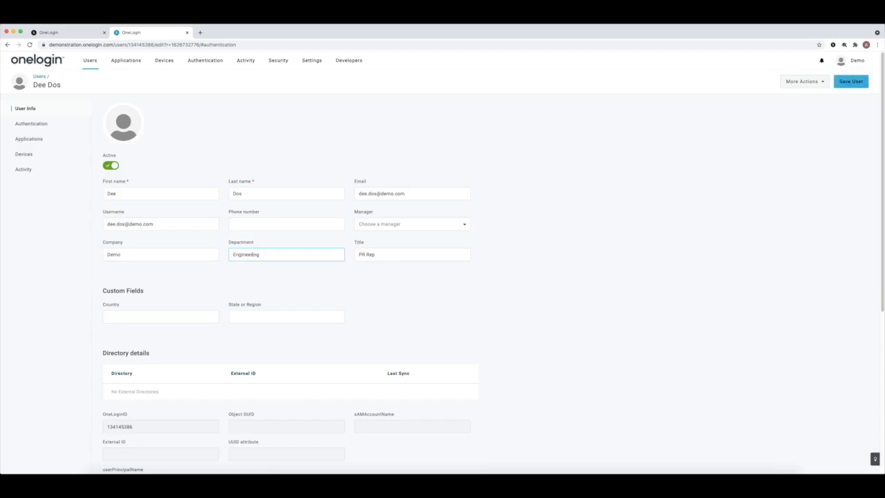
text(e)
click(845, 83)
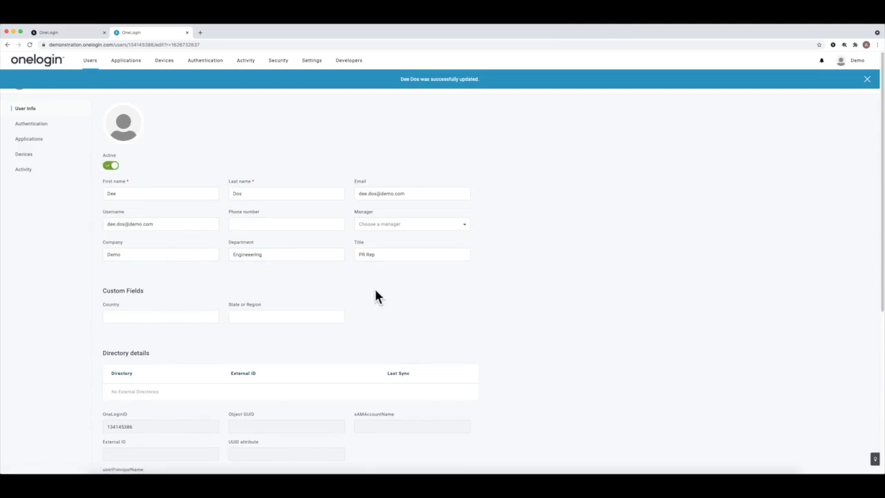
Set the user's authentication group to Sales, save the user, and view the authentication settings again
click(20, 125)
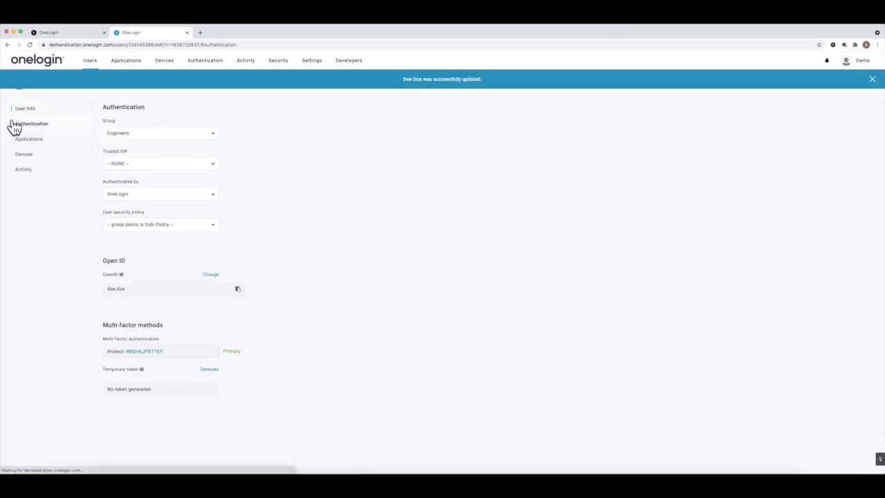
click(128, 137)
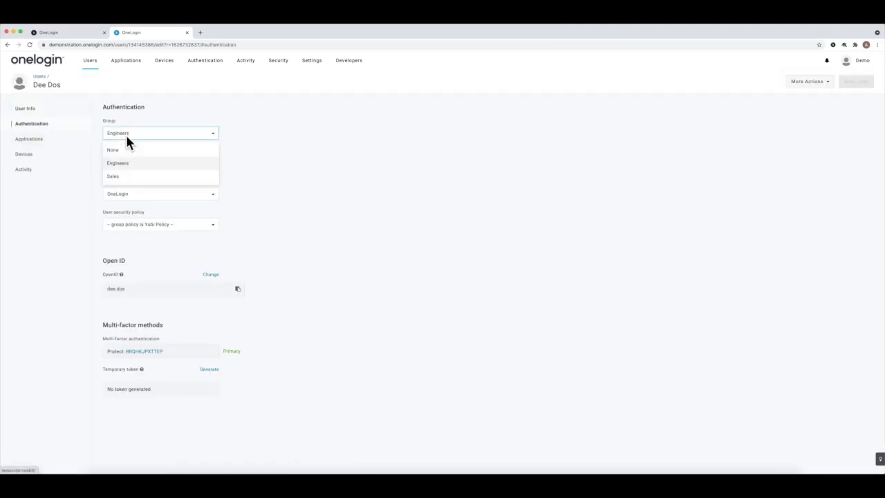
click(127, 178)
click(856, 82)
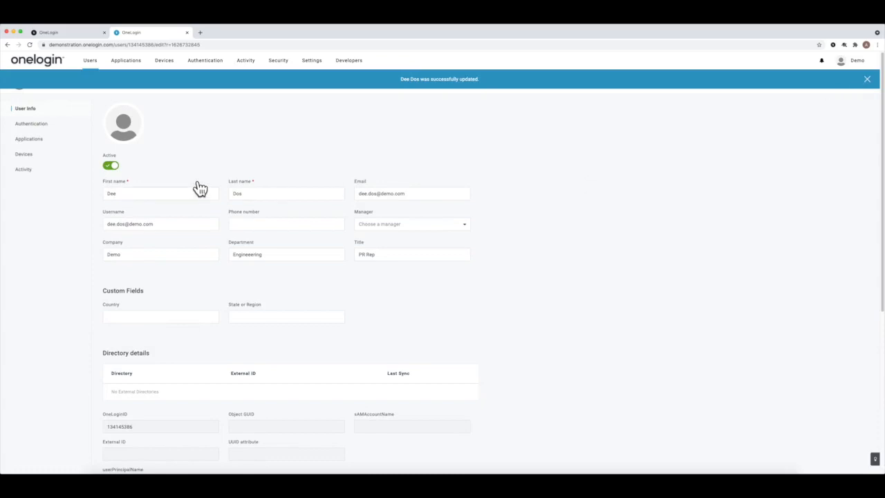
click(32, 128)
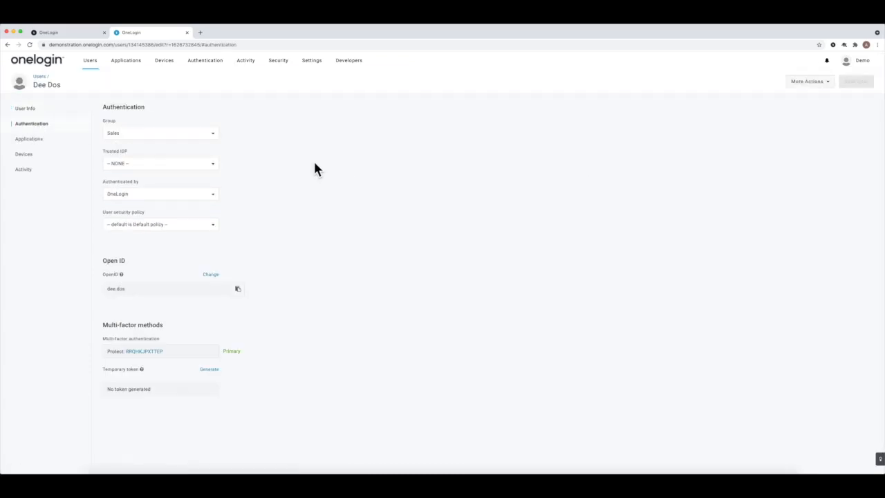